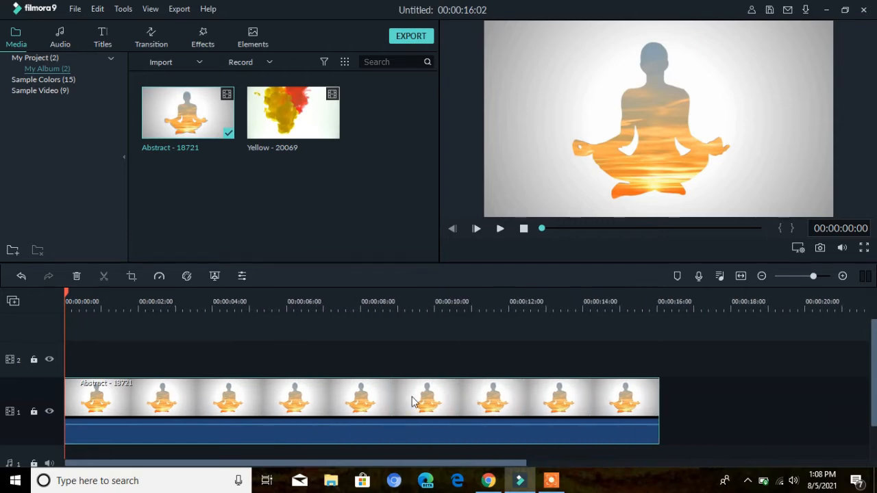
# Place the Yellow - 20069 clip on video track 2 at the timeline's start, above the Abstract clip, and preview its opening seconds
pyautogui.moveTo(233, 468); pyautogui.dragTo(172, 474)
pyautogui.click(313, 137)
pyautogui.moveTo(312, 129); pyautogui.dragTo(61, 342)
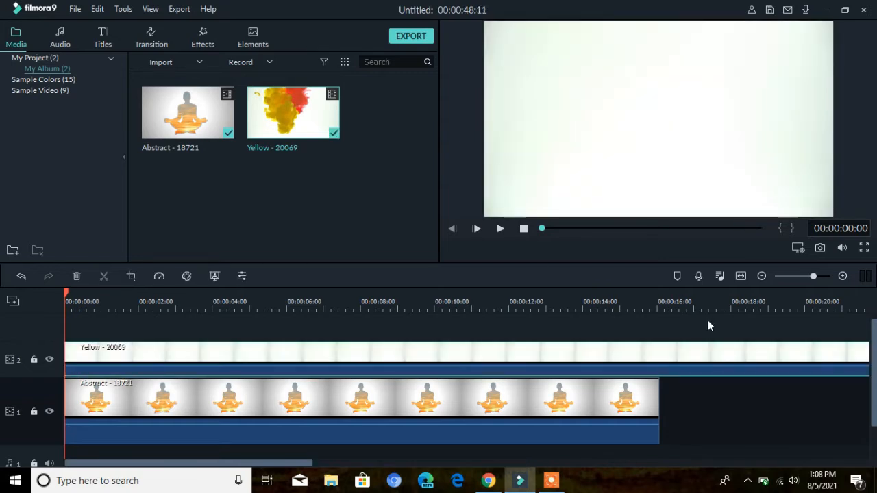
pyautogui.press('space')
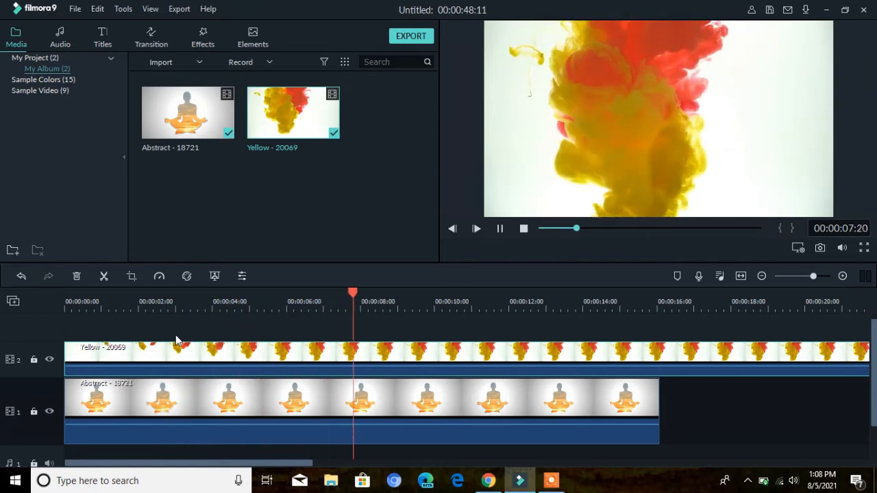
pyautogui.press('space')
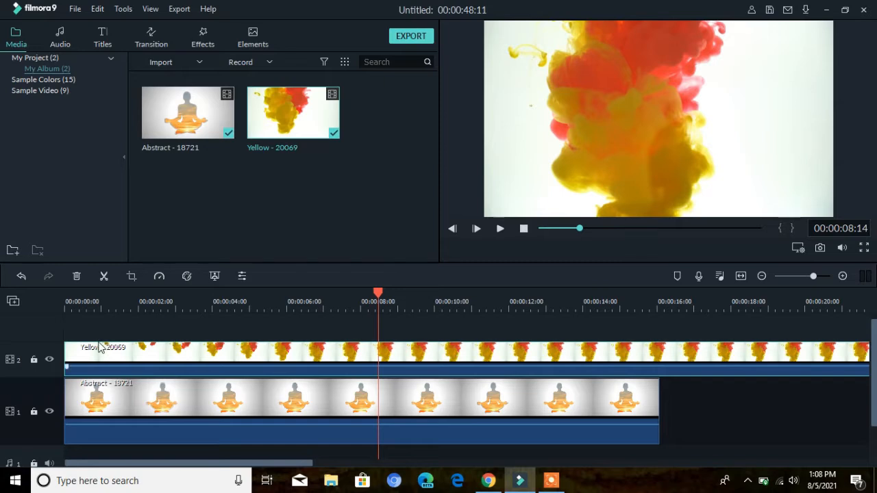
# Trim about 8 seconds off the start of the Yellow clip and move it back to the beginning of track 2
pyautogui.moveTo(67, 357); pyautogui.dragTo(359, 349)
pyautogui.moveTo(439, 360); pyautogui.dragTo(90, 364)
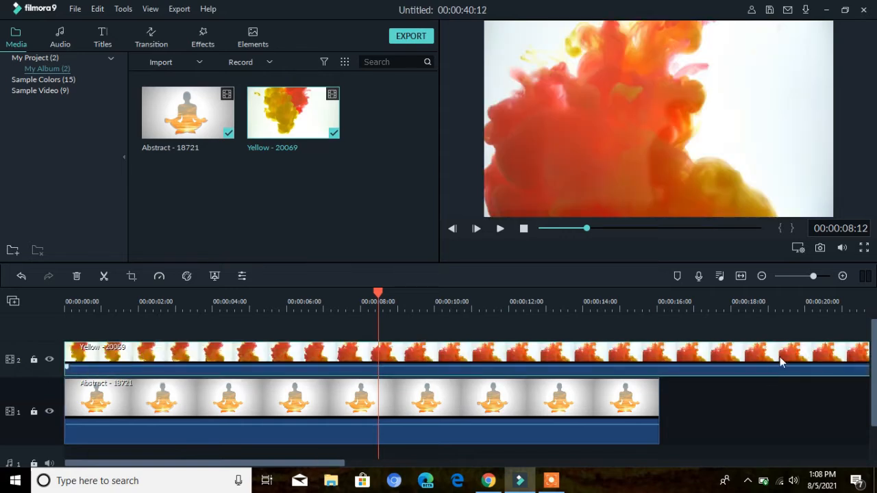
# Play the Yellow clip from about 35 seconds to review its ending
pyautogui.moveTo(781, 307); pyautogui.dragTo(394, 300)
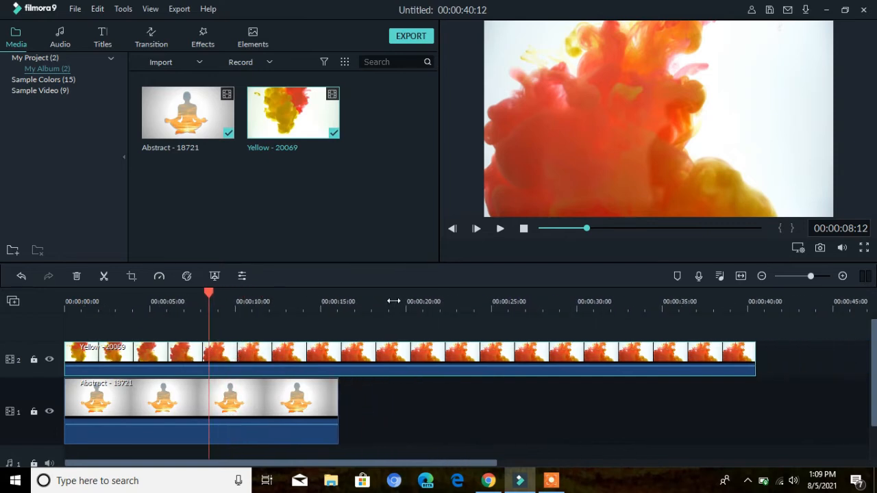
pyautogui.click(665, 290)
pyautogui.press('space')
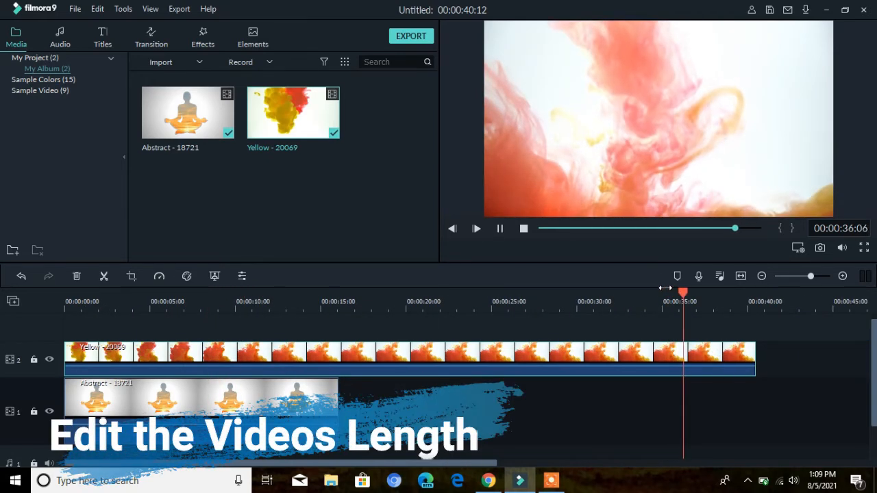
pyautogui.press('space')
# Split the Yellow clip at 00:00:13:20 and delete the part before the cut
pyautogui.moveTo(694, 295); pyautogui.dragTo(302, 362)
pyautogui.rightClick(302, 362)
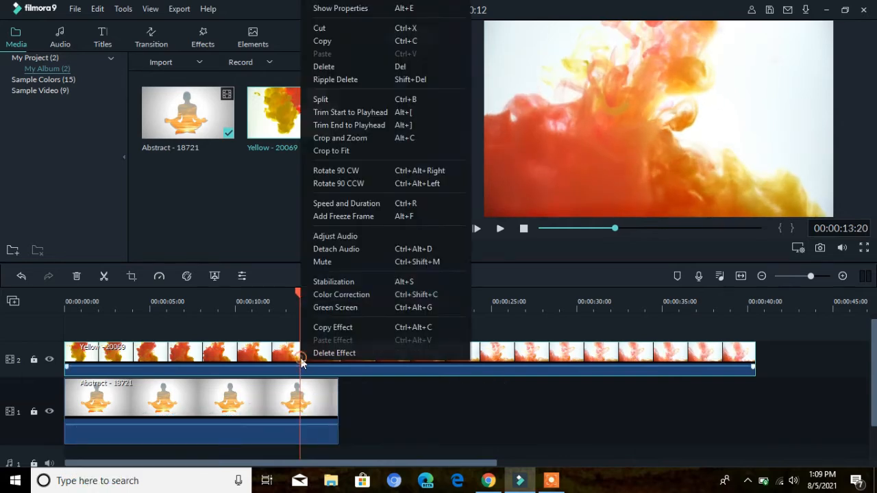
pyautogui.click(339, 98)
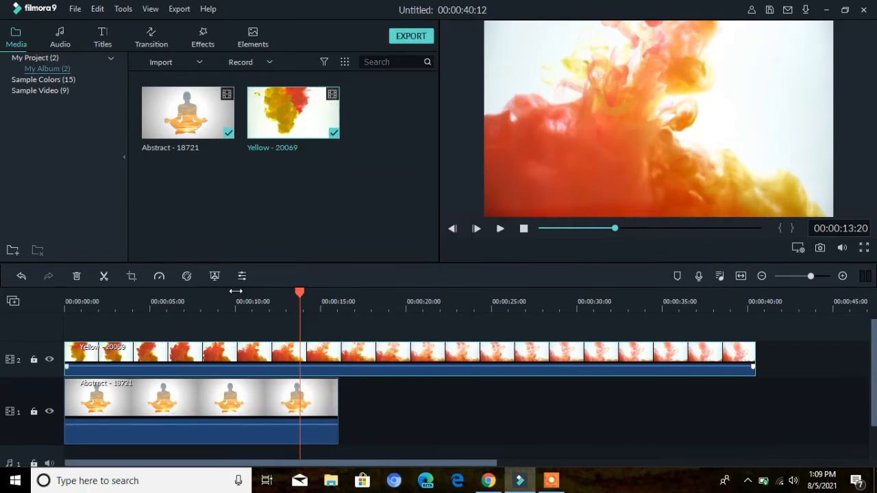
pyautogui.click(202, 355)
pyautogui.press('Delete')
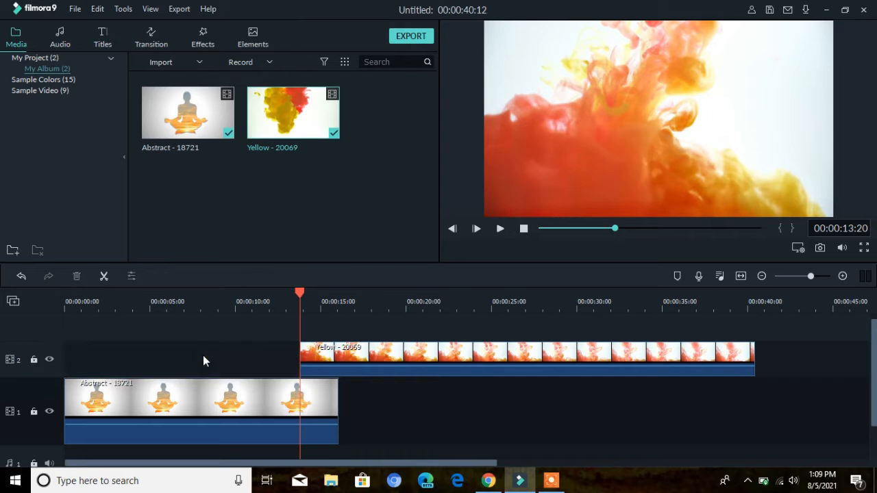
# Move the remaining Yellow clip to the start of track 2 and trim its end to match the Abstract clip's end
pyautogui.moveTo(353, 357); pyautogui.dragTo(117, 355)
pyautogui.click(407, 366)
pyautogui.moveTo(520, 357); pyautogui.dragTo(338, 358)
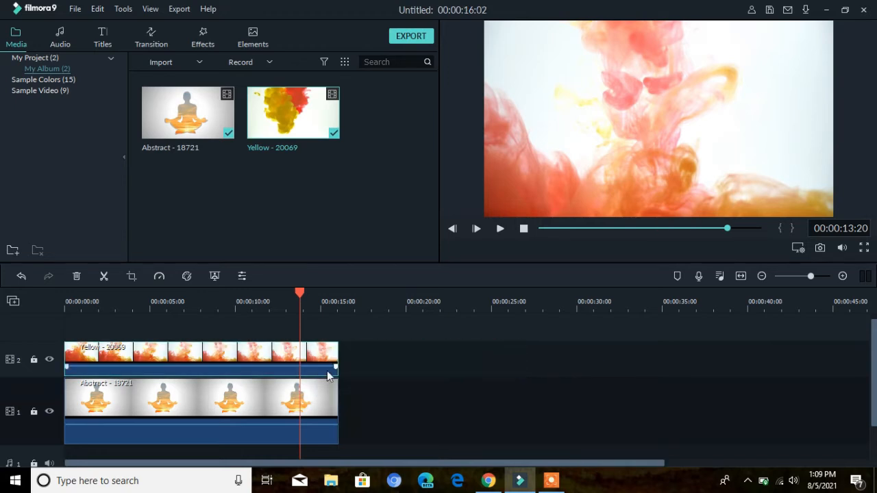
pyautogui.click(489, 411)
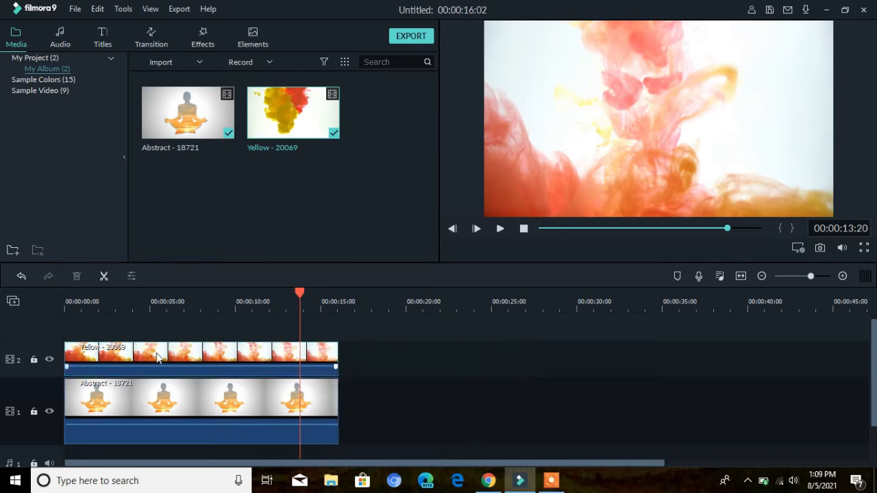
# Play the timeline from the beginning to preview the trimmed Yellow clip
pyautogui.click(63, 304)
pyautogui.press('space')
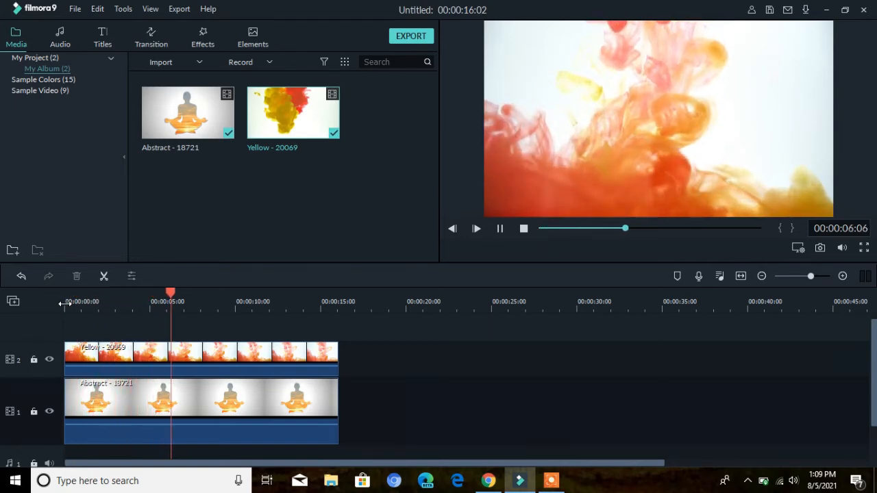
pyautogui.press('space')
# Lower the audio volume of both timeline clips to silence and put the playhead at 00:00:04:23
pyautogui.moveTo(218, 368); pyautogui.dragTo(220, 380)
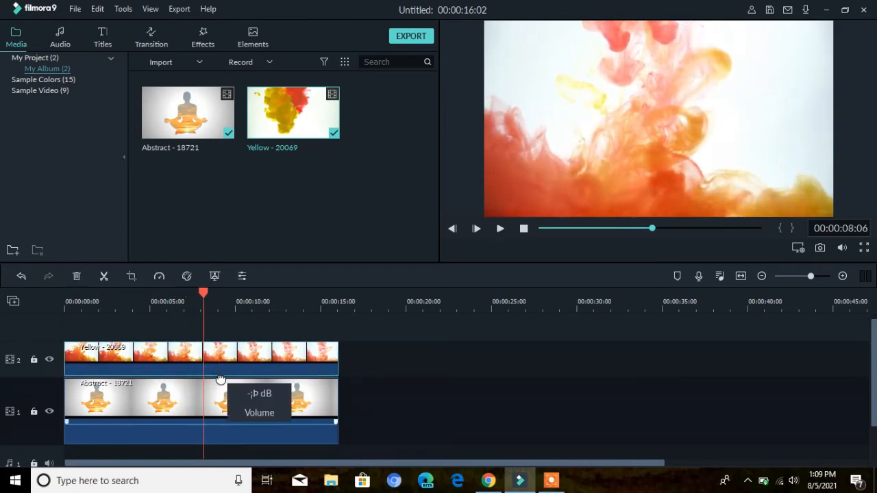
pyautogui.moveTo(226, 424); pyautogui.dragTo(233, 448)
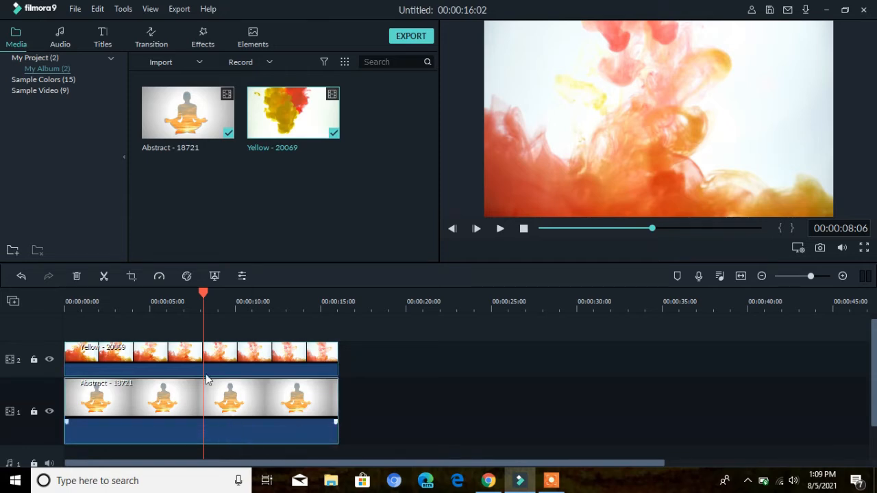
pyautogui.moveTo(205, 294); pyautogui.dragTo(149, 313)
pyautogui.click(293, 360)
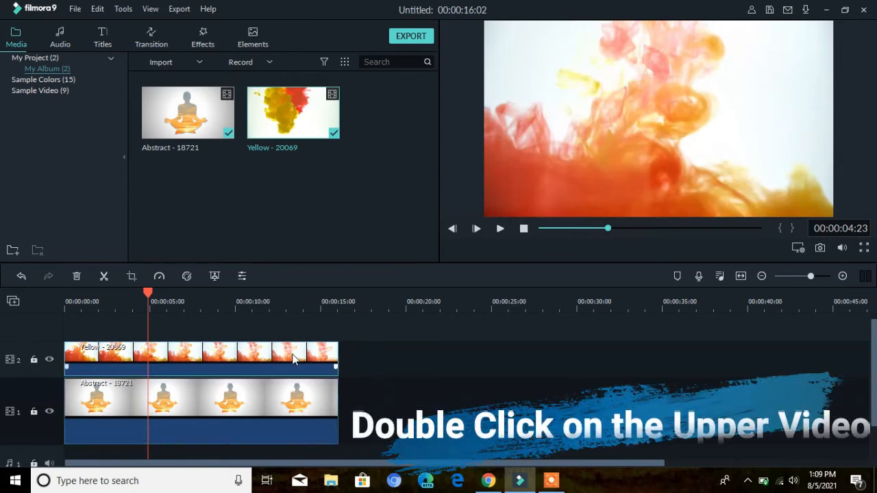
pyautogui.doubleClick(293, 360)
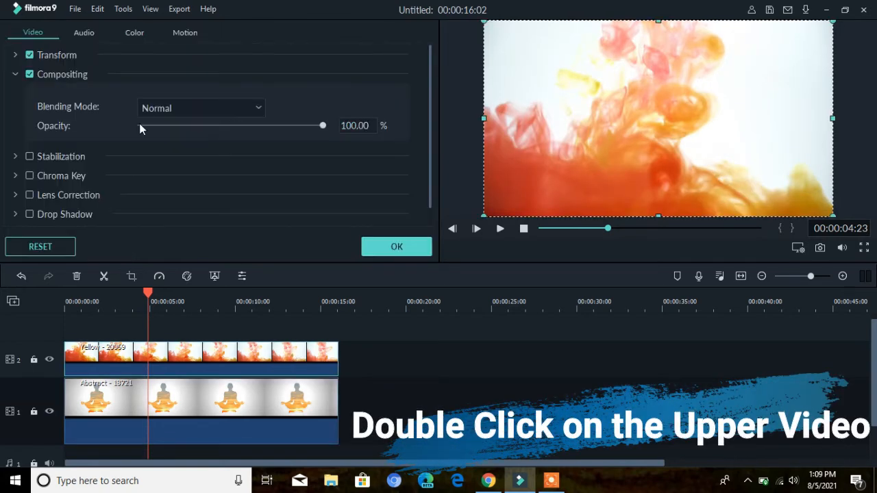
pyautogui.click(16, 75)
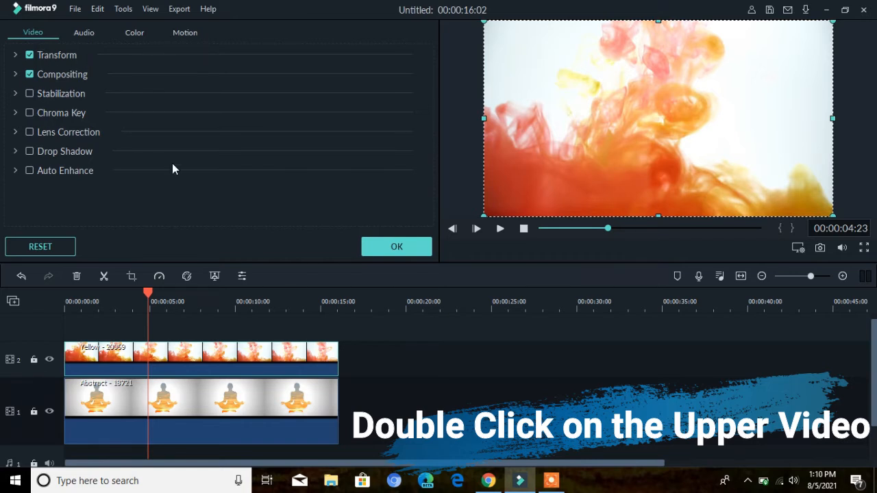
pyautogui.click(388, 253)
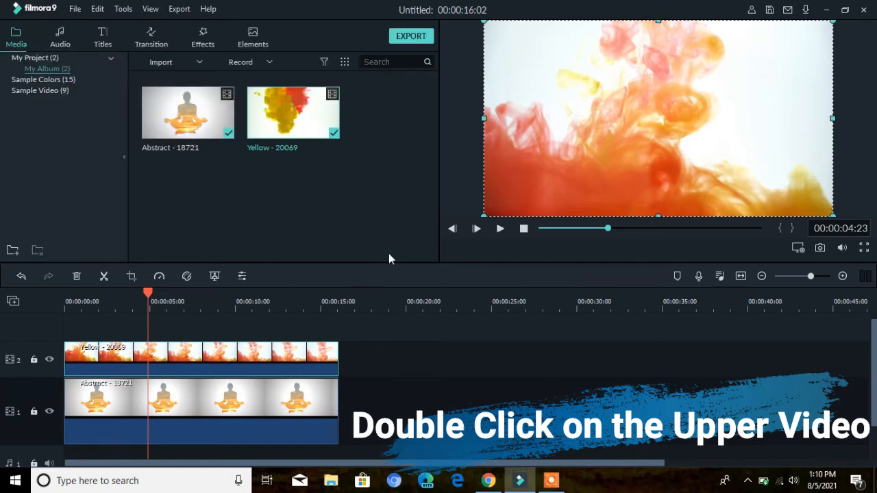
# In the Yellow clip's compositing settings, set the blending mode to Darken and the opacity to 51.76%, and apply them
pyautogui.doubleClick(152, 369)
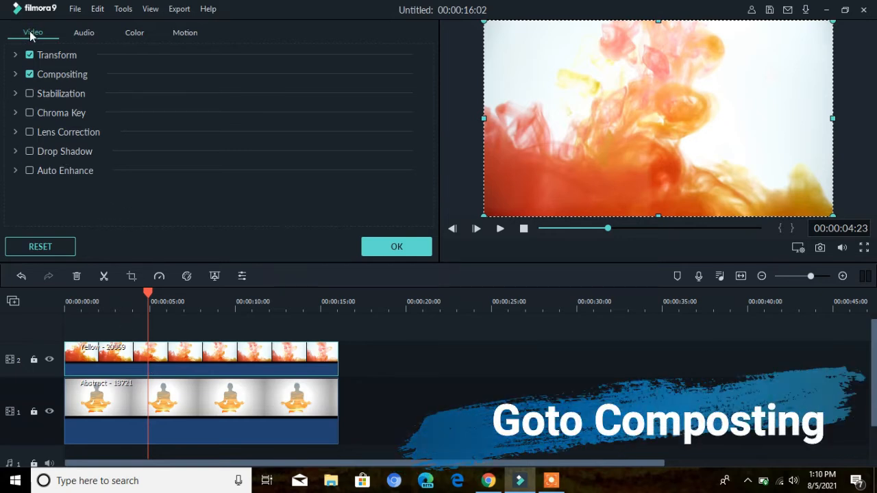
pyautogui.click(16, 75)
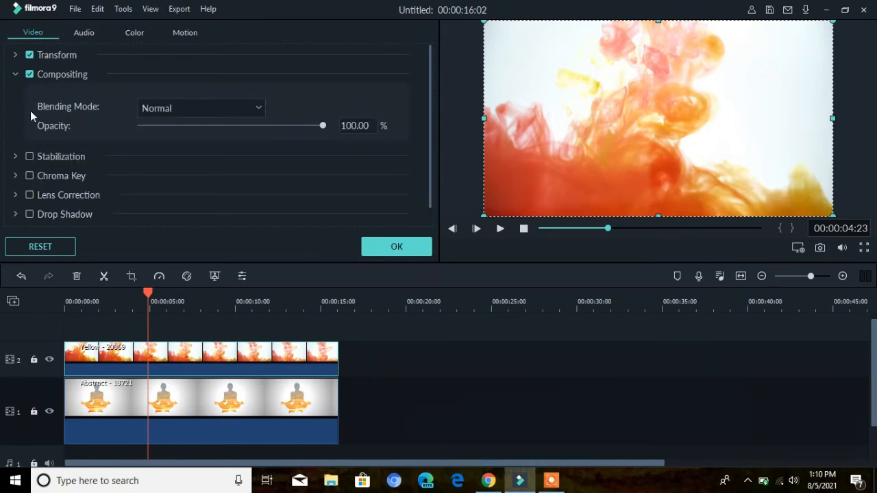
pyautogui.click(110, 107)
pyautogui.click(255, 110)
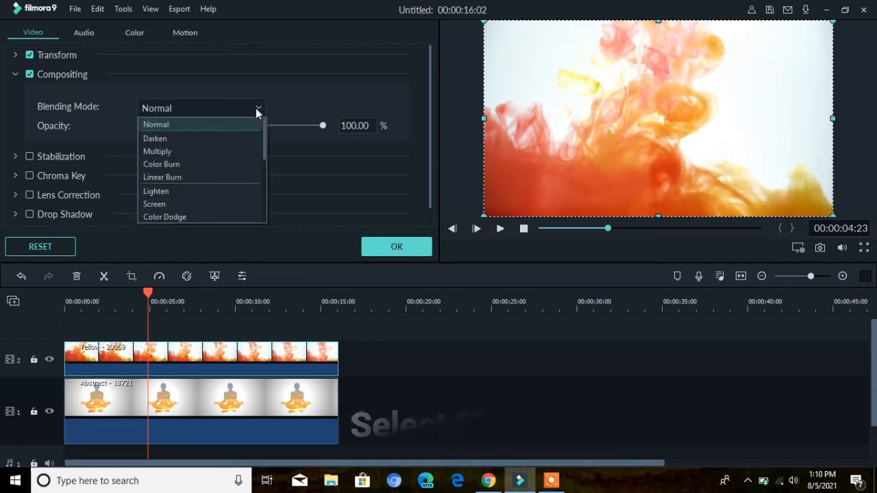
pyautogui.click(177, 139)
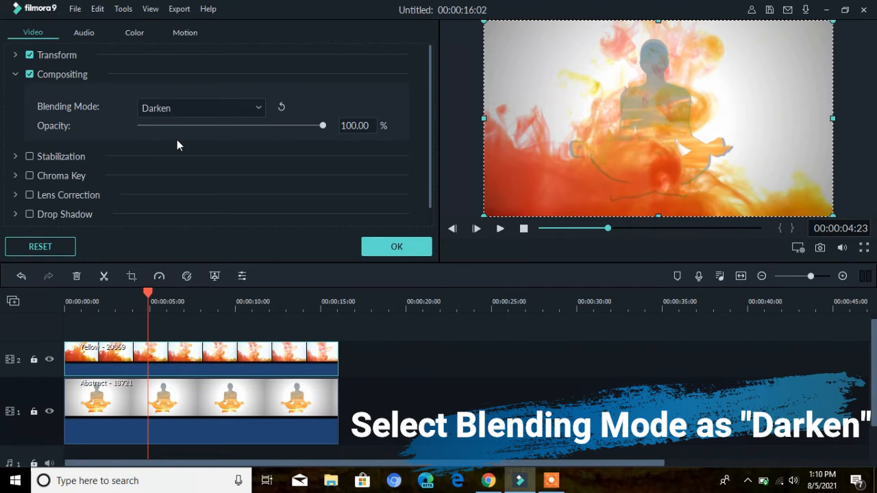
pyautogui.moveTo(323, 126); pyautogui.dragTo(235, 141)
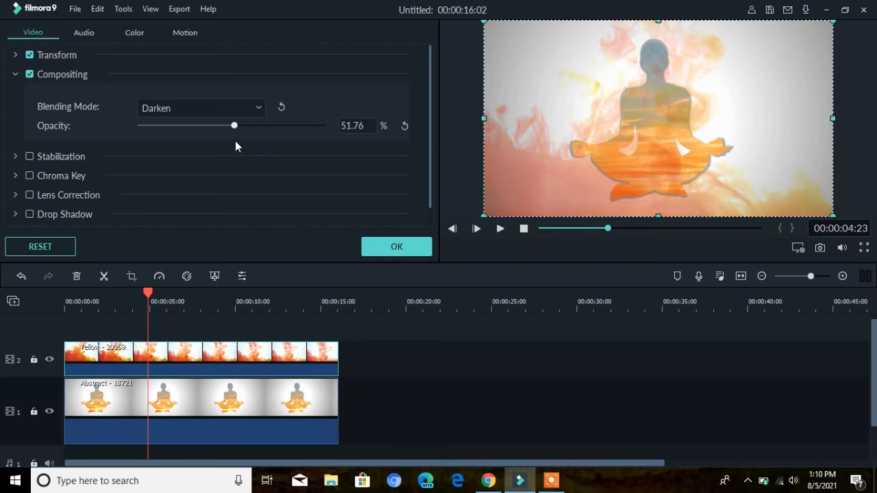
pyautogui.click(395, 247)
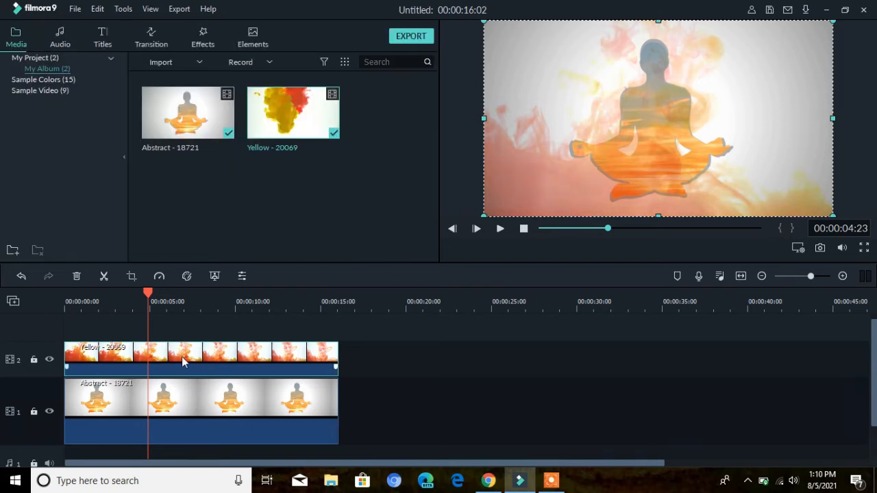
# Play the blended overlay from the start of the timeline to check the result
pyautogui.moveTo(148, 290); pyautogui.dragTo(31, 293)
pyautogui.press('space')
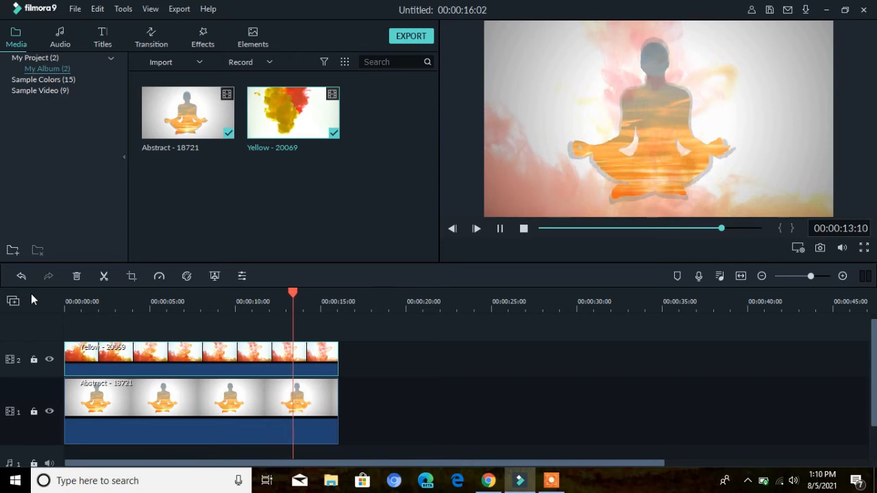
pyautogui.press('space')
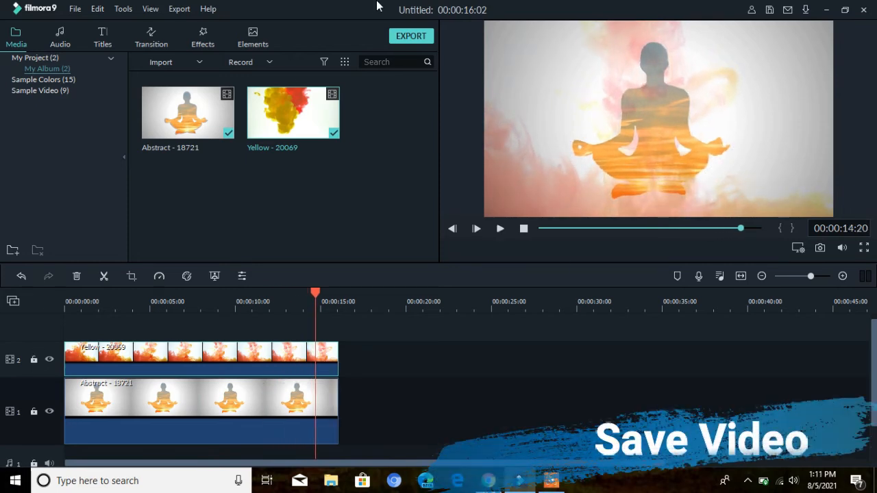
# Start a local MP4 export and name the output file "overlay videos"
pyautogui.click(410, 36)
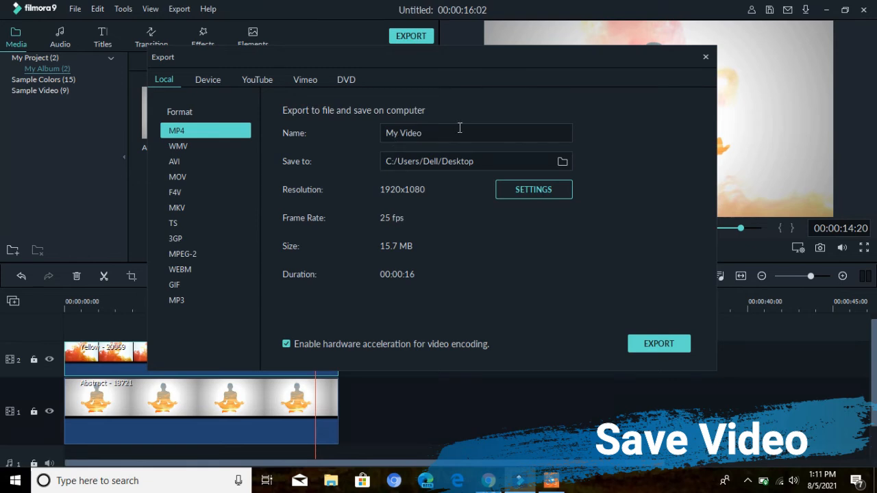
pyautogui.moveTo(438, 133); pyautogui.dragTo(346, 133)
pyautogui.write('overlay videos')
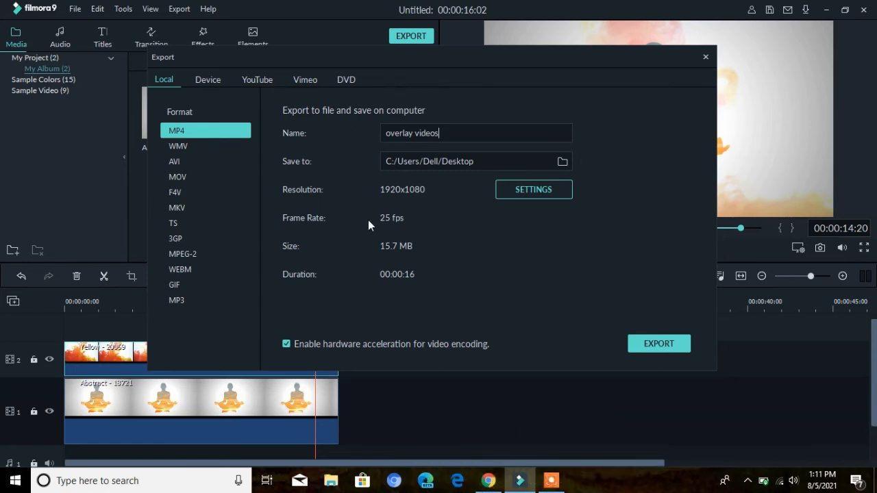
# Set the export resolution to 1280x720 and export the video to the desktop, closing the progress window on completion
pyautogui.click(514, 189)
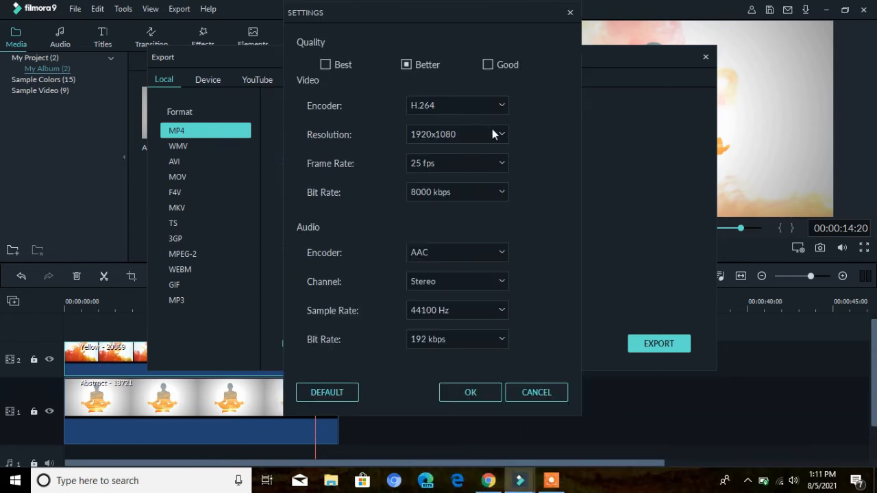
pyautogui.click(492, 130)
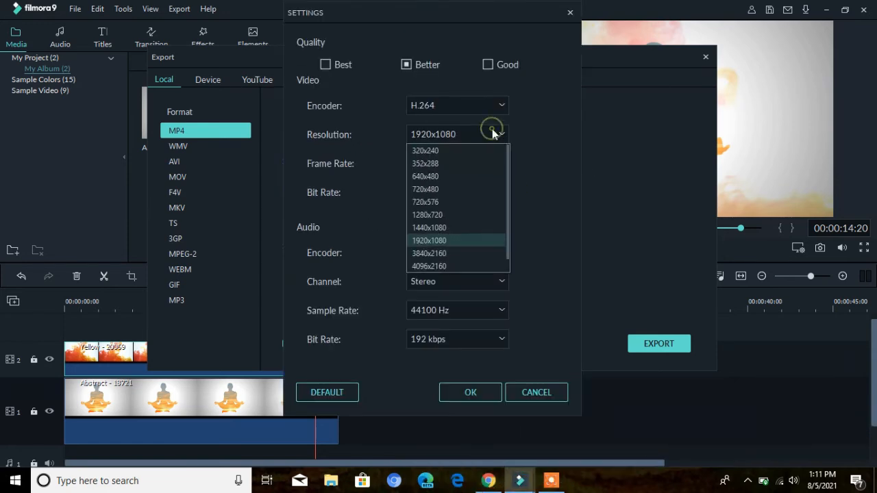
pyautogui.click(429, 215)
pyautogui.click(483, 393)
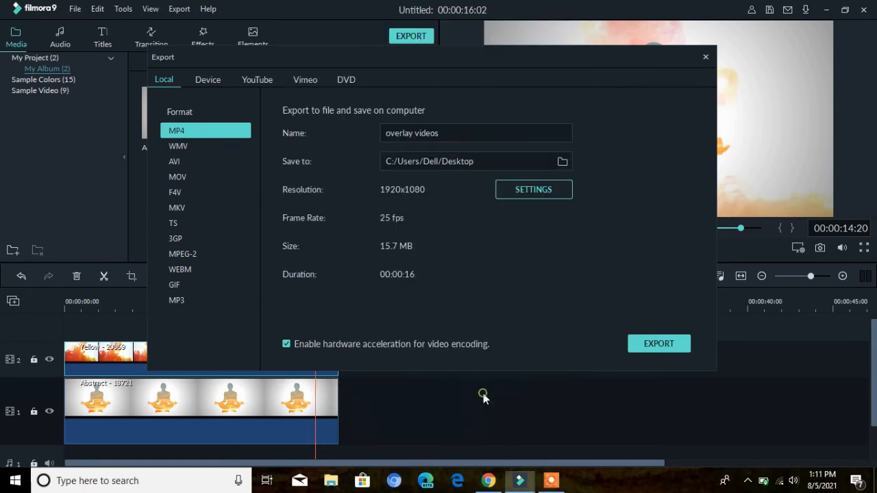
pyautogui.click(659, 345)
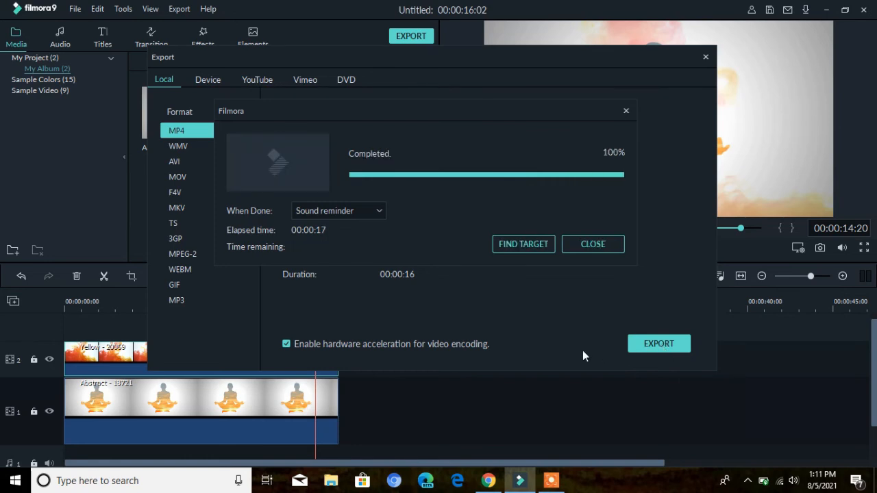
pyautogui.click(625, 111)
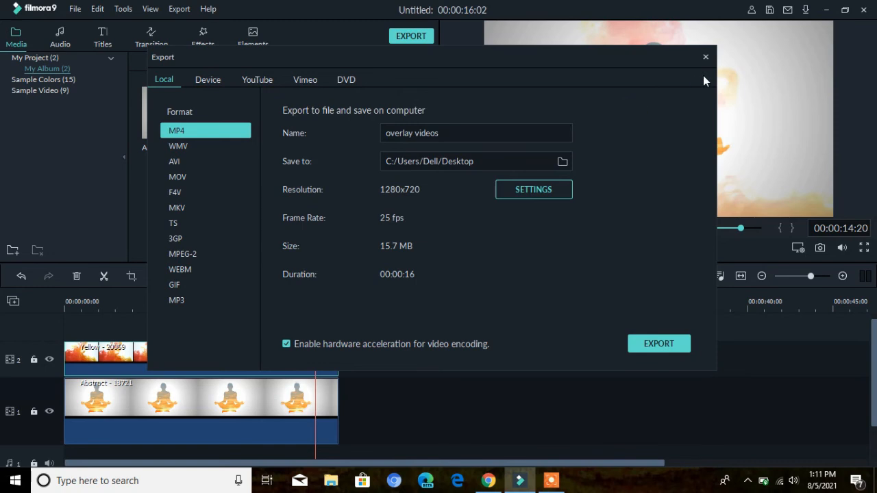
# Switch to the desktop and open the exported "overlay videos" file in the video player
pyautogui.click(827, 10)
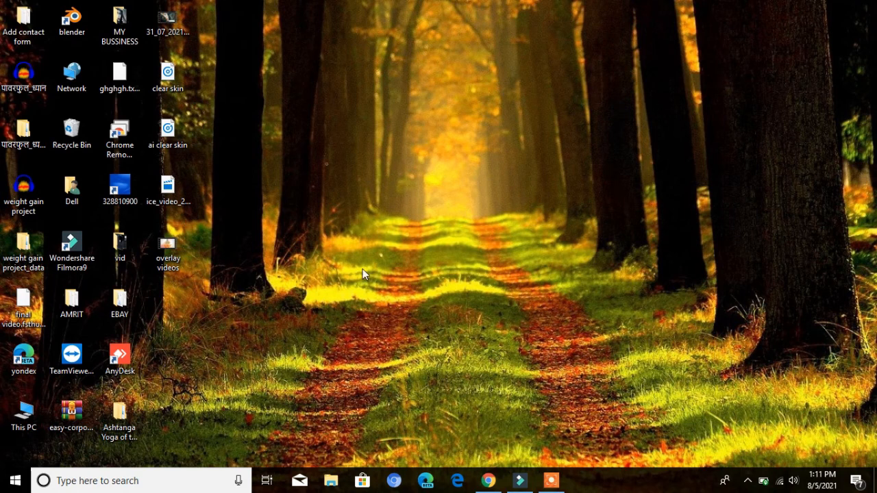
pyautogui.doubleClick(168, 248)
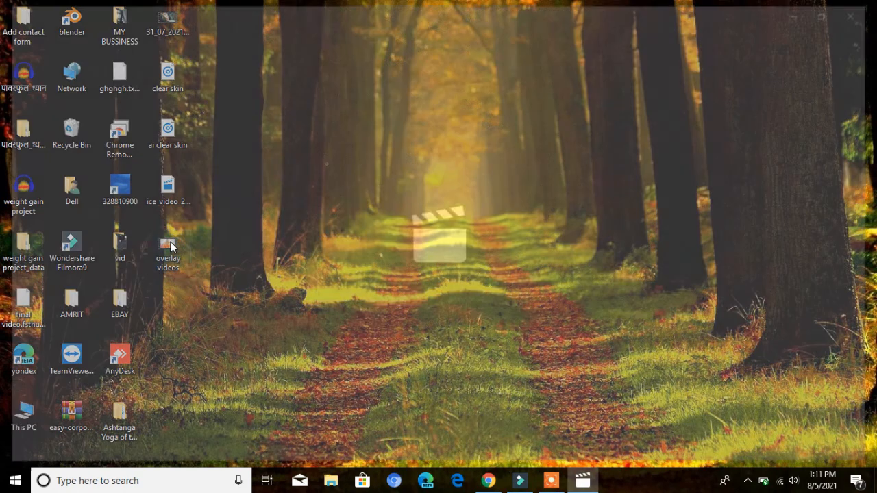